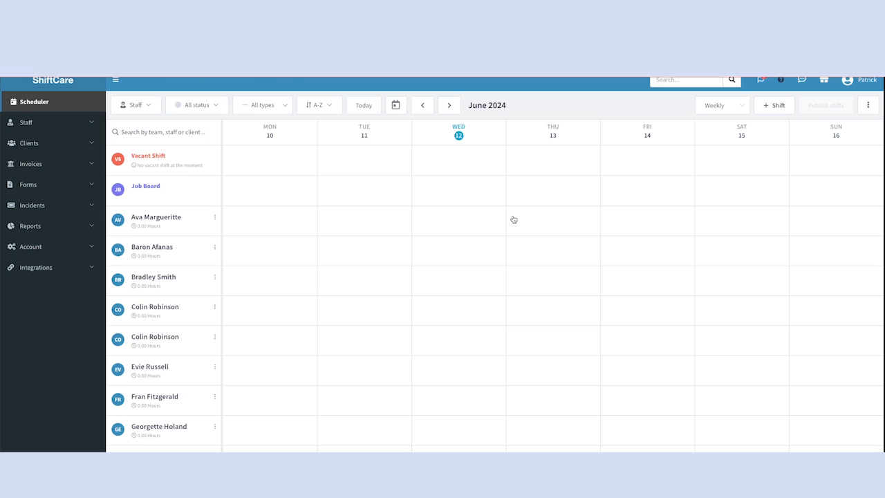
Create a price book named Standard Pricing with external ID 0 in the account's price settings.
{"action": "left_click", "coordinate": [47, 250]}
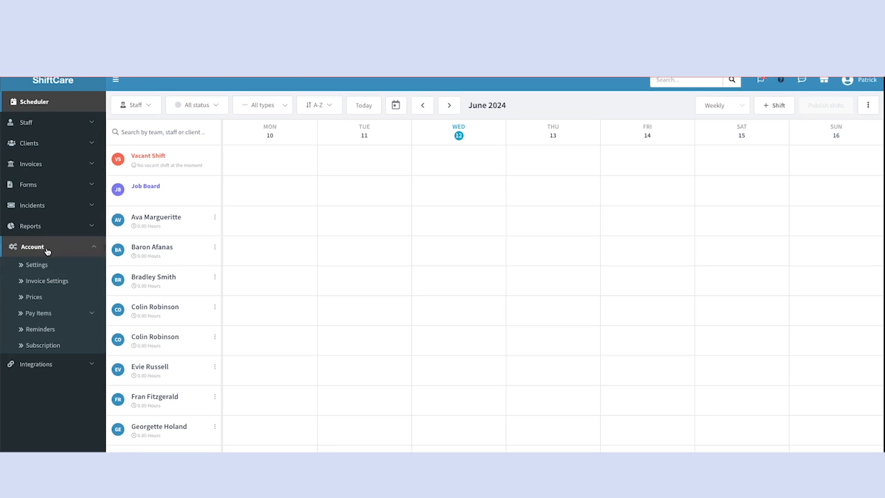
{"action": "left_click", "coordinate": [41, 299]}
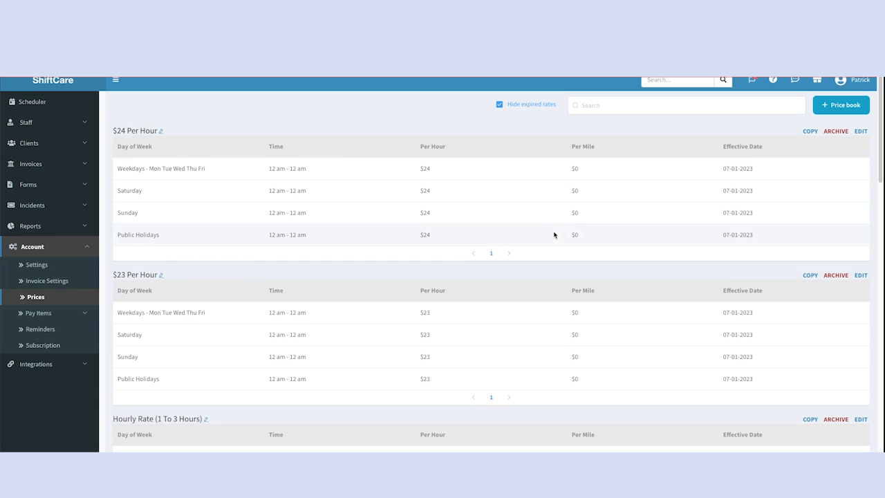
{"action": "left_click", "coordinate": [842, 109]}
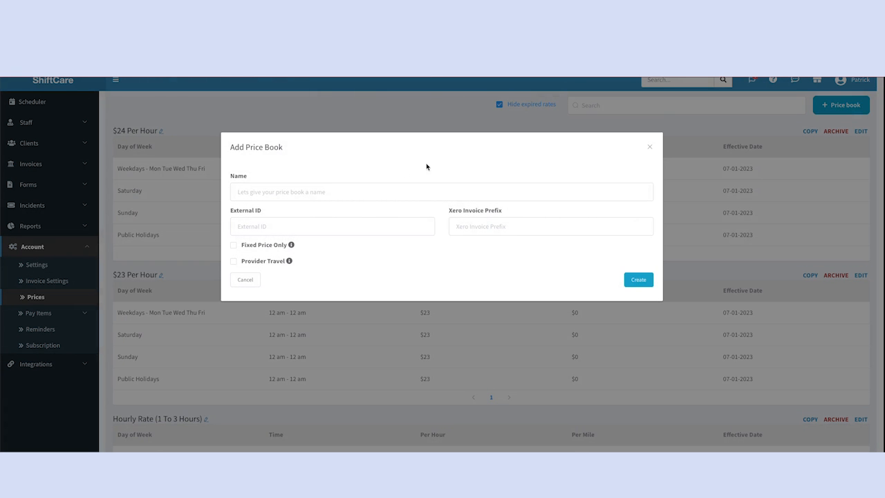
{"action": "left_click", "coordinate": [309, 188]}
{"action": "type", "text": "Standard Pricing"}
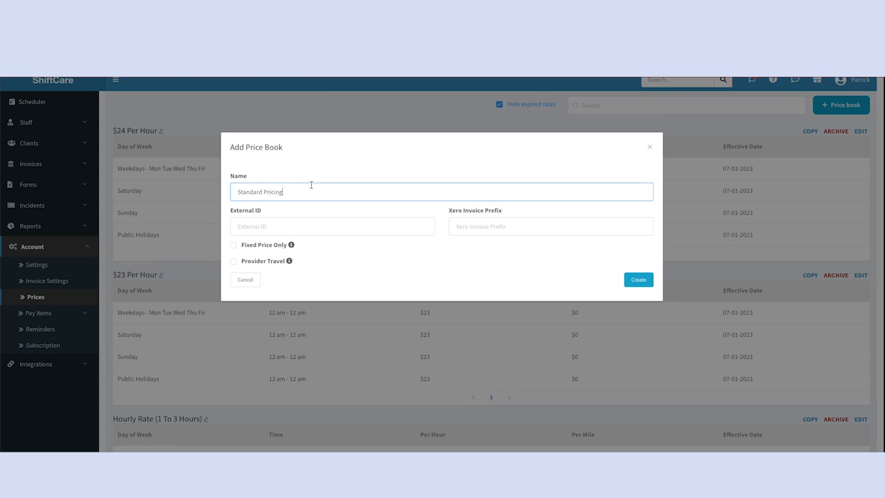
{"action": "left_click", "coordinate": [297, 226]}
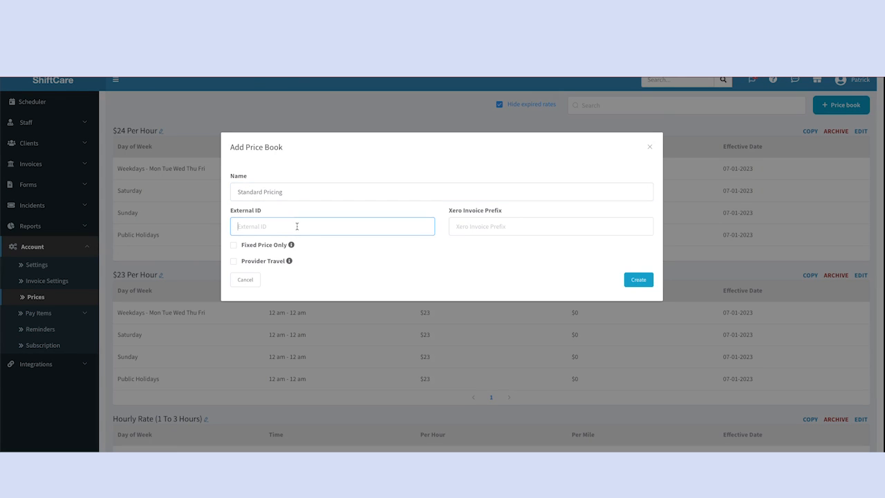
{"action": "type", "text": "0"}
{"action": "left_click", "coordinate": [637, 282]}
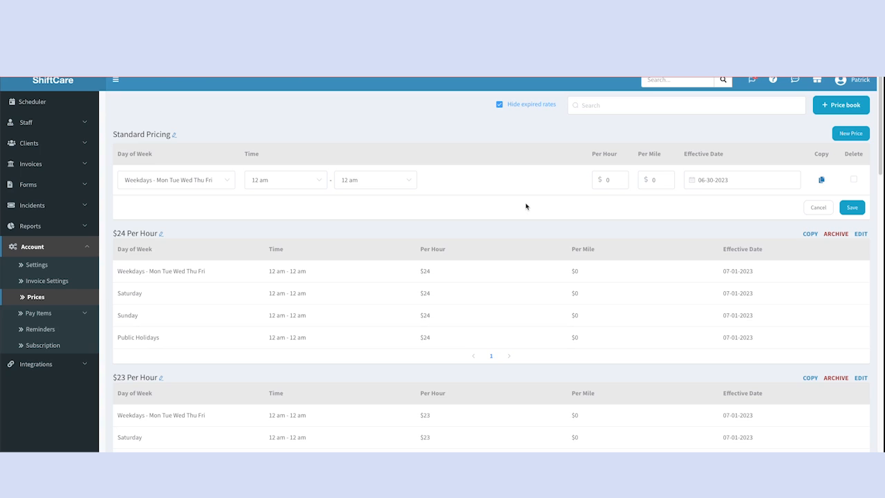
Duplicate the weekday price row of the Standard Pricing book three times.
{"action": "left_click", "coordinate": [821, 180]}
{"action": "left_click", "coordinate": [822, 179]}
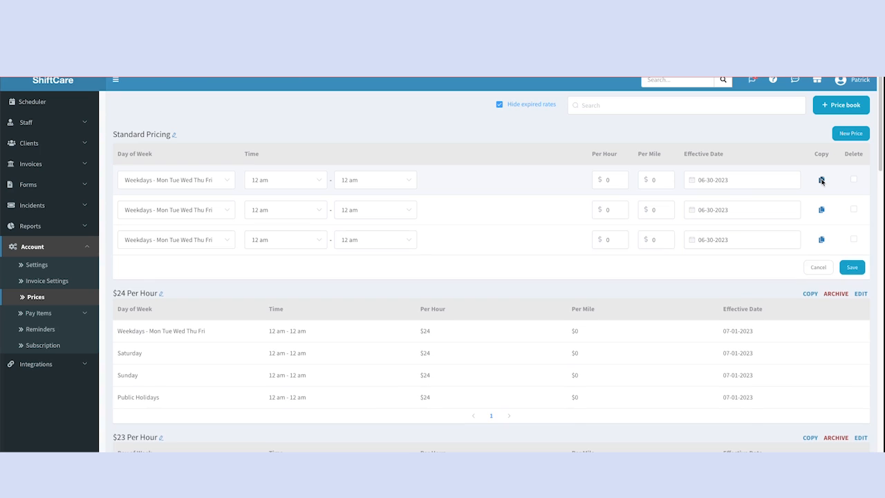
{"action": "left_click", "coordinate": [821, 180]}
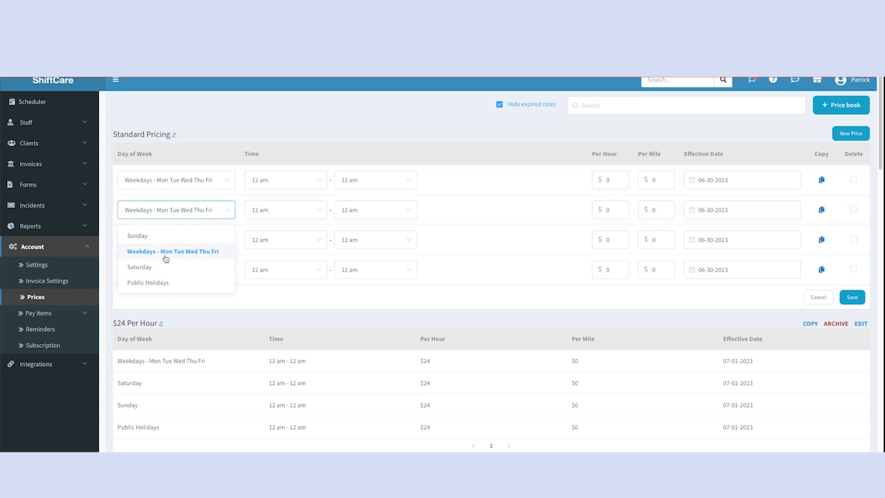
Assign Saturday, Sunday and Public Holidays, in that order, to the three copied price rows.
{"action": "left_click", "coordinate": [168, 266]}
{"action": "left_click", "coordinate": [176, 240]}
{"action": "left_click", "coordinate": [160, 264]}
{"action": "left_click", "coordinate": [176, 272]}
{"action": "left_click", "coordinate": [166, 343]}
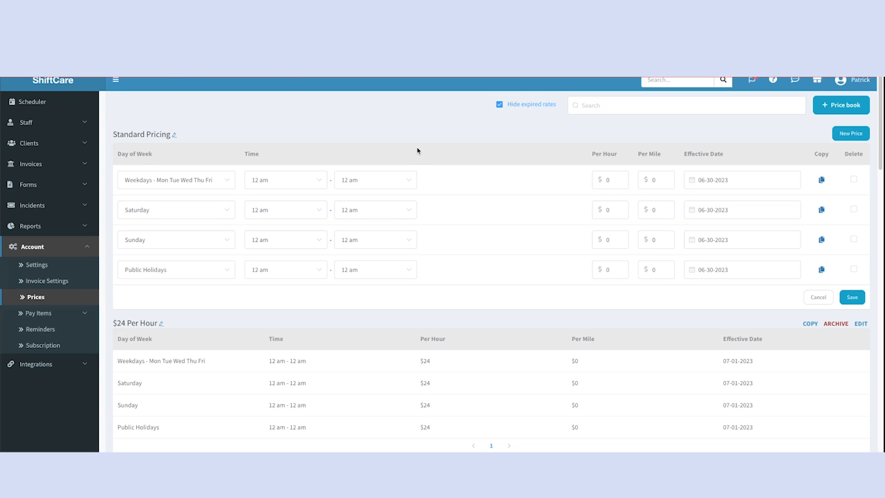
Set the per-hour rate to $30 for the weekday, Saturday, Sunday and public holiday rows.
{"action": "double_click", "coordinate": [617, 181]}
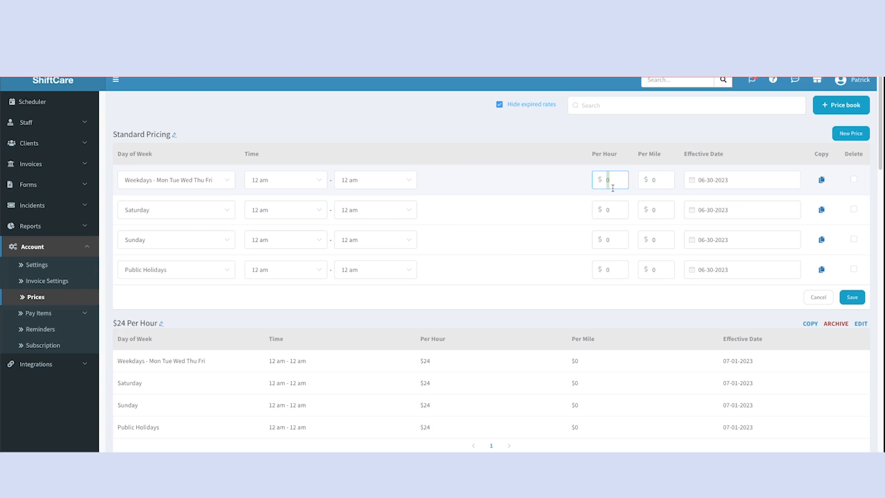
{"action": "type", "text": "30"}
{"action": "left_click", "coordinate": [607, 209]}
{"action": "type", "text": "30"}
{"action": "left_click", "coordinate": [614, 239]}
{"action": "type", "text": "30"}
{"action": "left_click", "coordinate": [615, 268]}
{"action": "left_click_drag", "start_coordinate": [625, 267], "coordinate": [606, 267]}
{"action": "type", "text": "30"}
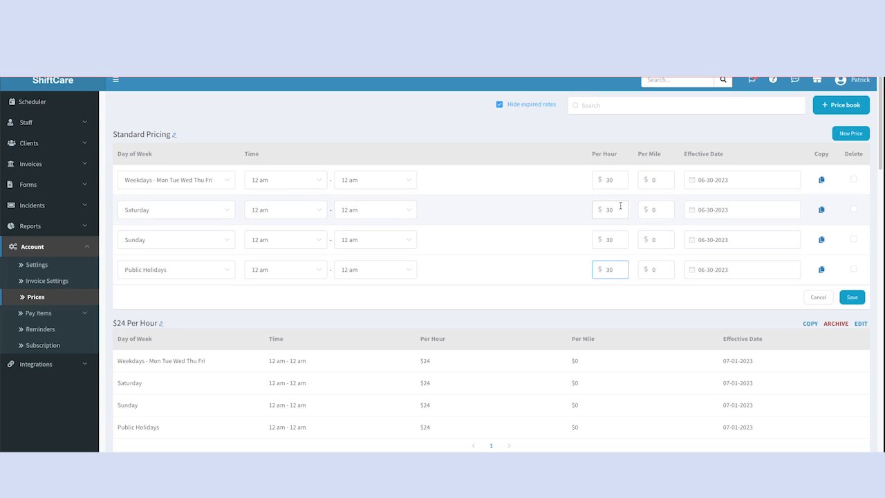
Set the hourly rates to $35 for Saturday and Sunday and $45 for Public Holidays, and save the price book.
{"action": "left_click", "coordinate": [609, 210]}
{"action": "type", "text": "5"}
{"action": "left_click", "coordinate": [610, 239]}
{"action": "key", "text": "BackSpace"}
{"action": "type", "text": "5"}
{"action": "left_click", "coordinate": [617, 269]}
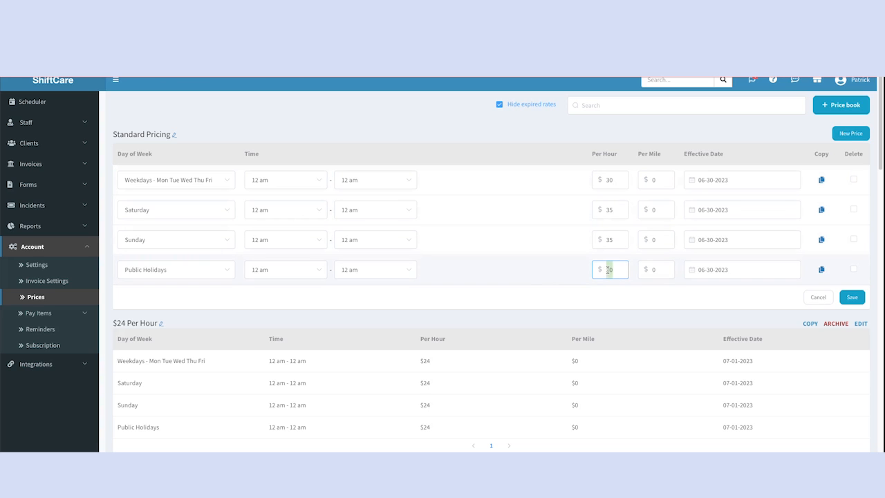
{"action": "type", "text": "45"}
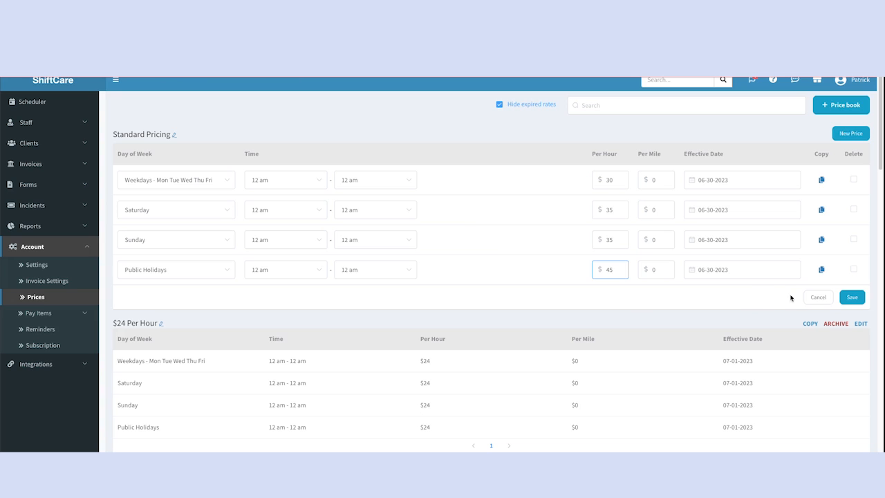
{"action": "left_click", "coordinate": [849, 299]}
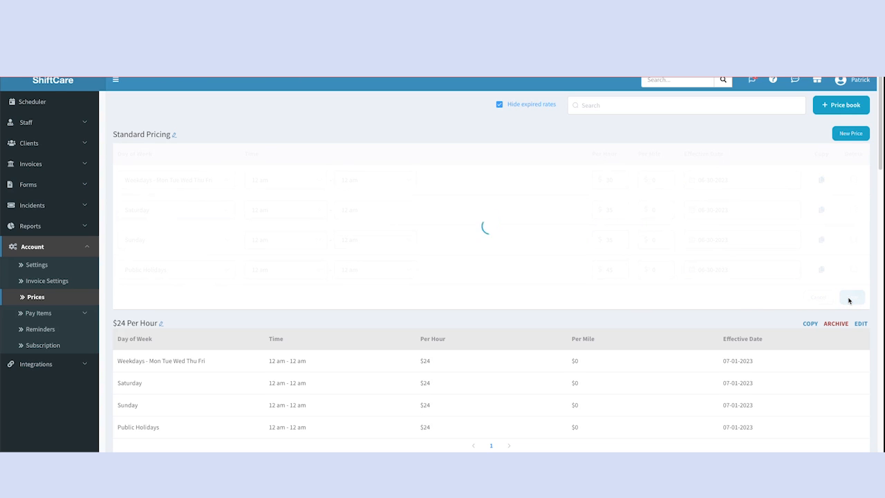